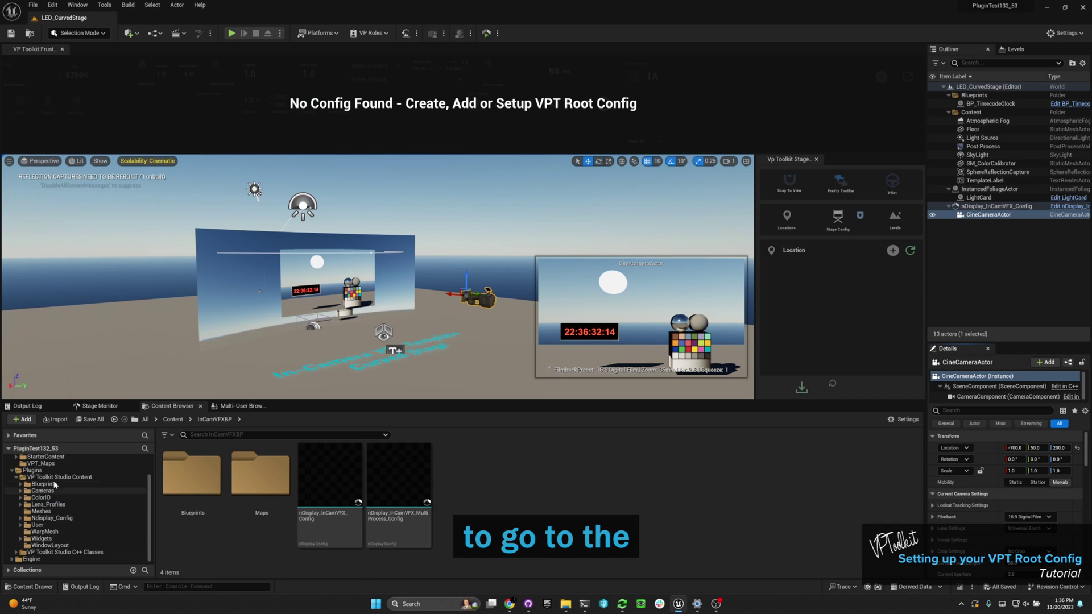
- Show plugin content and open VP Toolkit Studio Content > Widgets in the Content Browser
{"action": "left_click", "coordinate": [134, 470]}
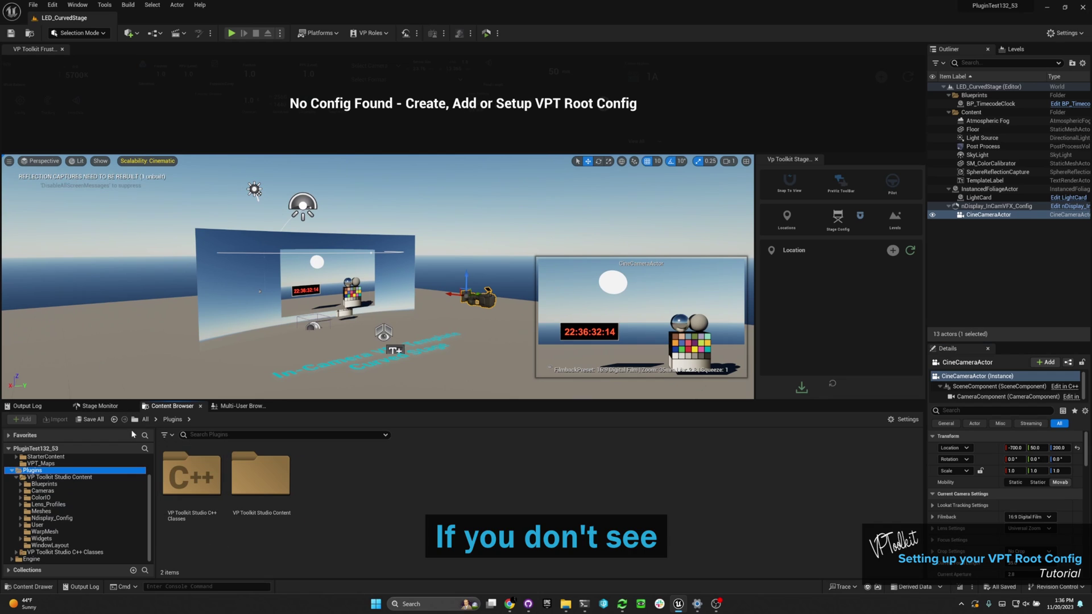
{"action": "left_click", "coordinate": [899, 421]}
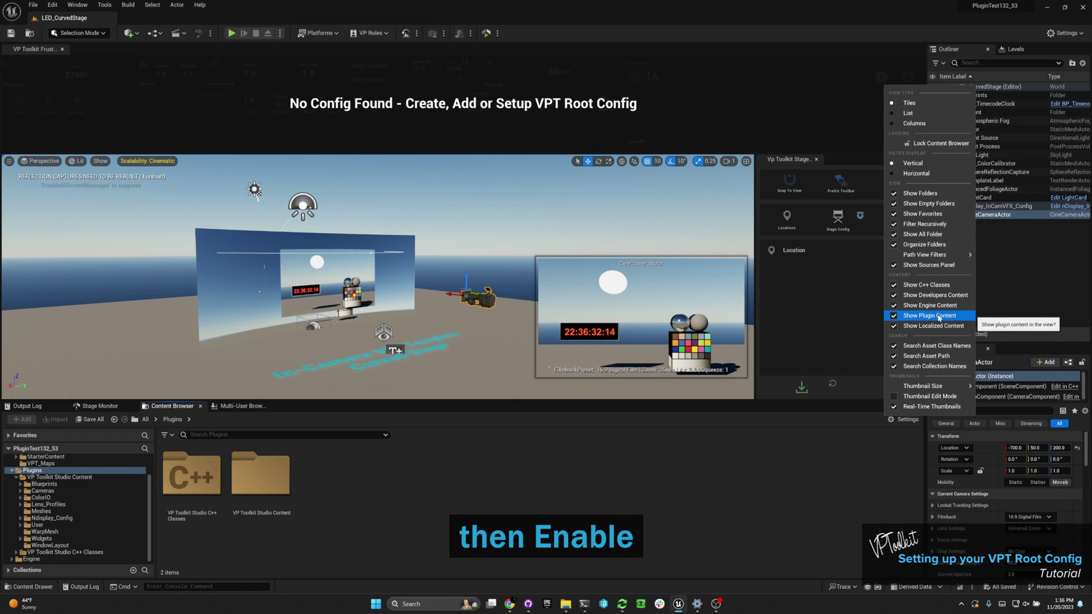
{"action": "double_click", "coordinate": [260, 475]}
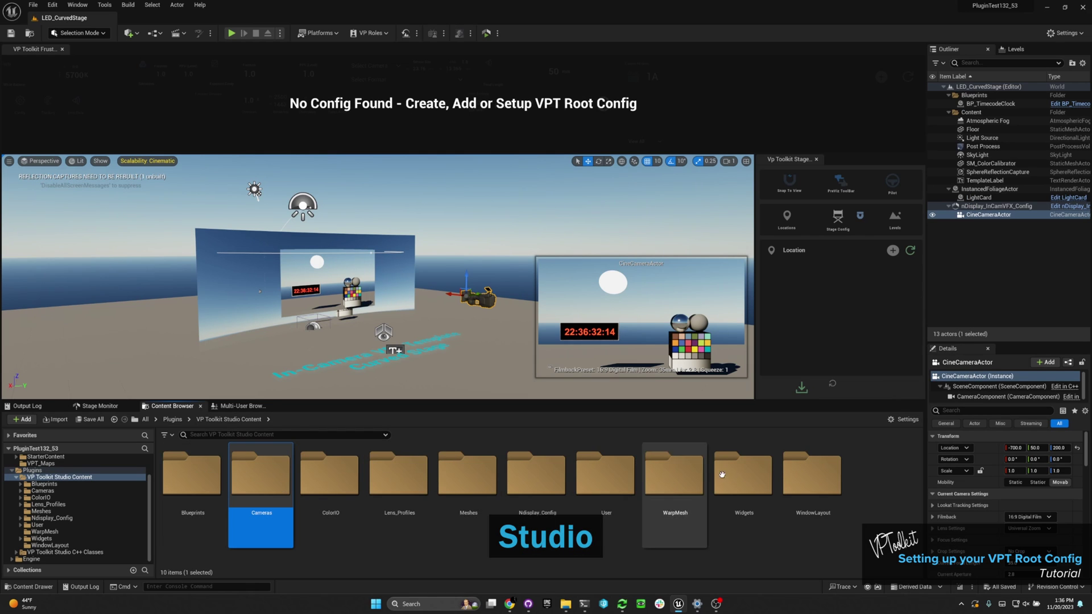
{"action": "double_click", "coordinate": [735, 483]}
- Run the Vp_Toolkit_Stage_Widget editor utility widget from the Widgets folder
{"action": "left_click", "coordinate": [401, 489]}
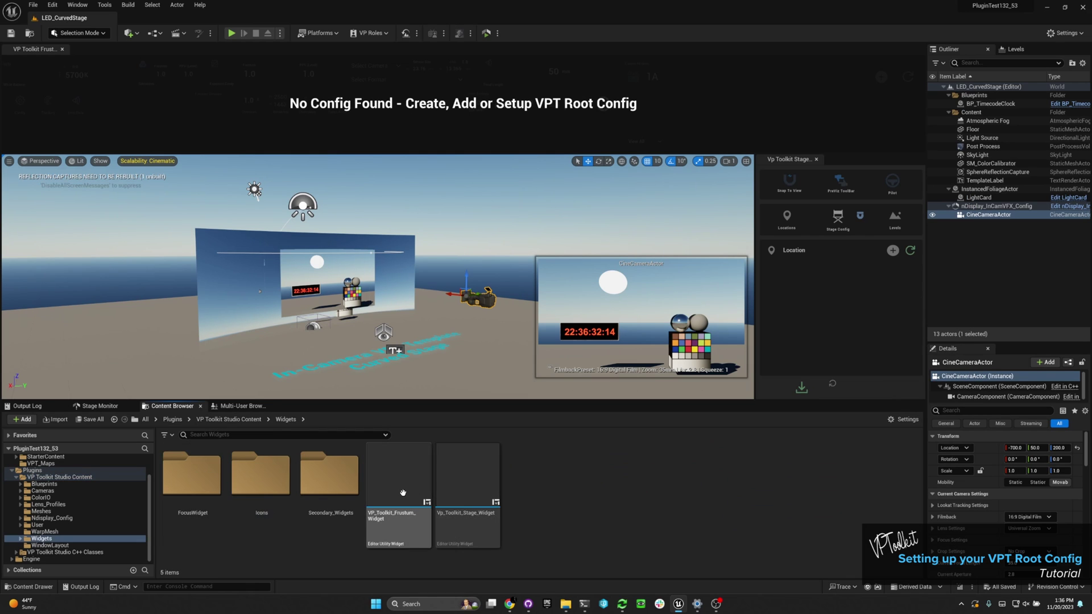
{"action": "left_click", "coordinate": [474, 493]}
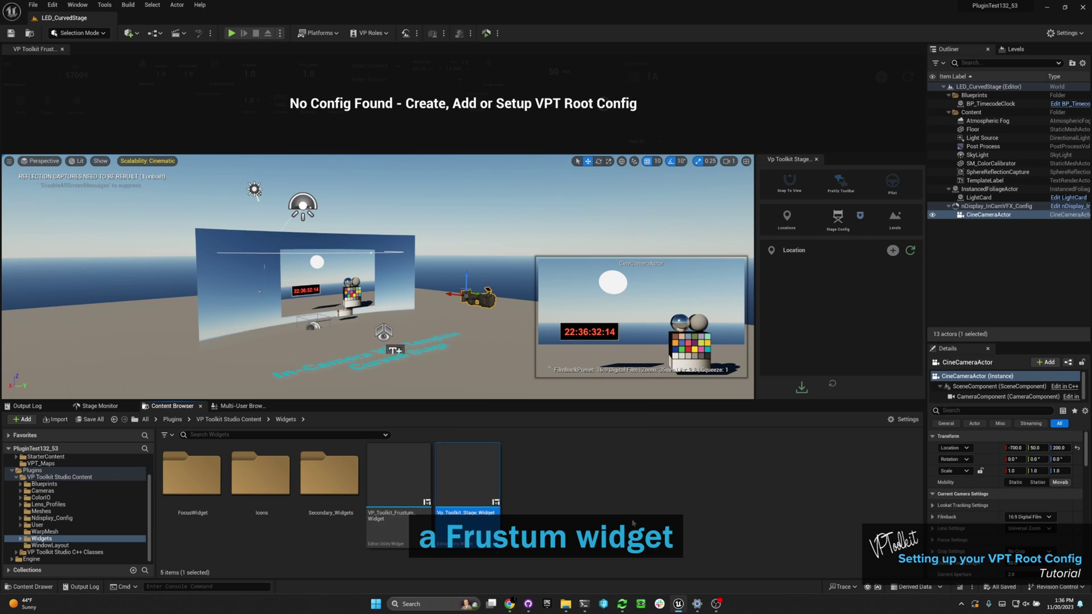
{"action": "right_click", "coordinate": [411, 480]}
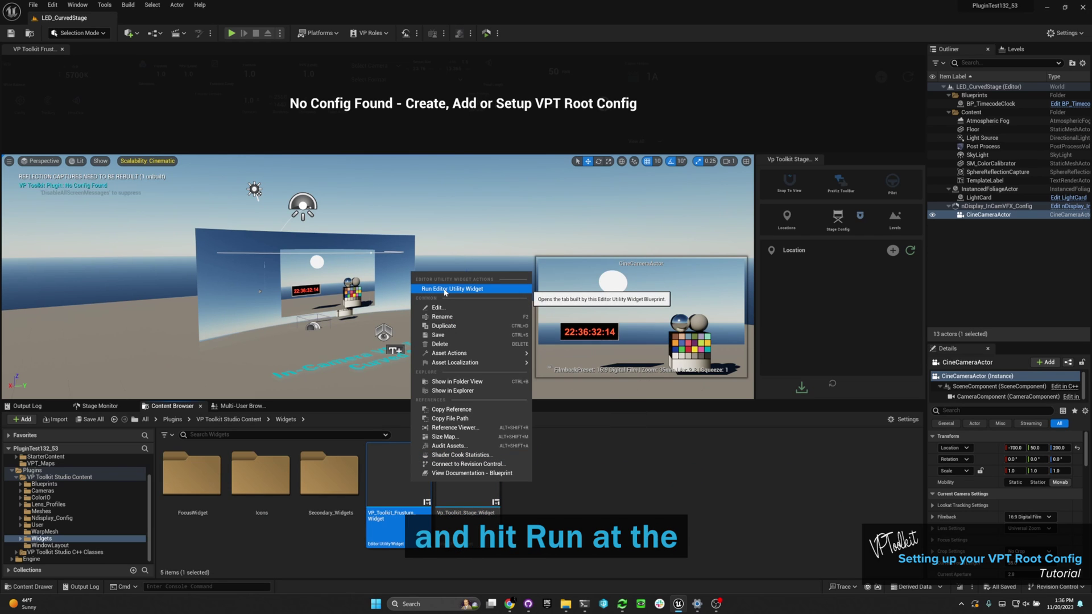
{"action": "right_click", "coordinate": [447, 484]}
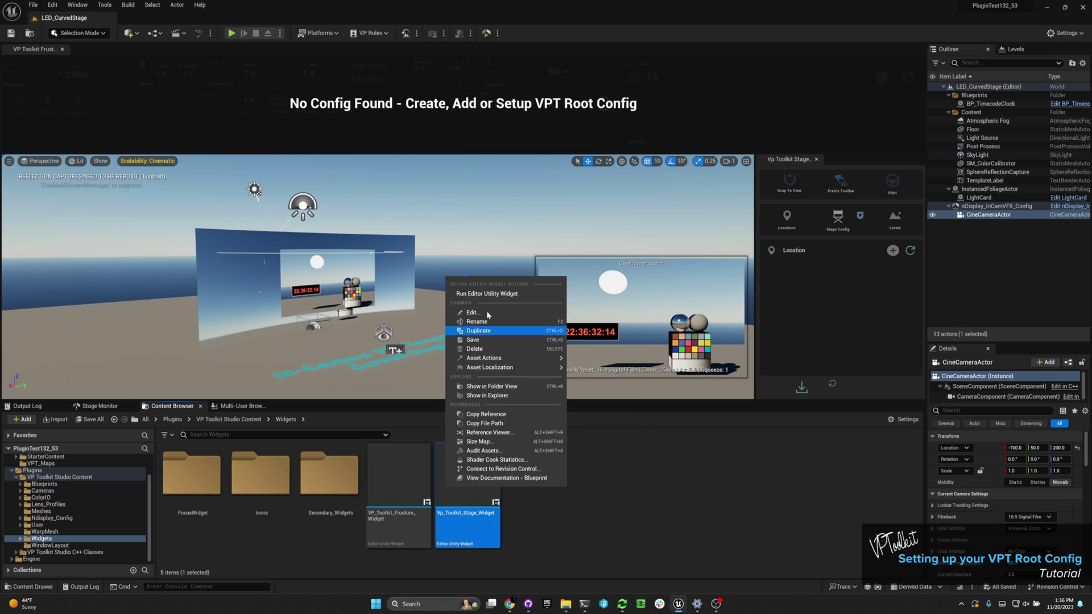
{"action": "left_click", "coordinate": [487, 293]}
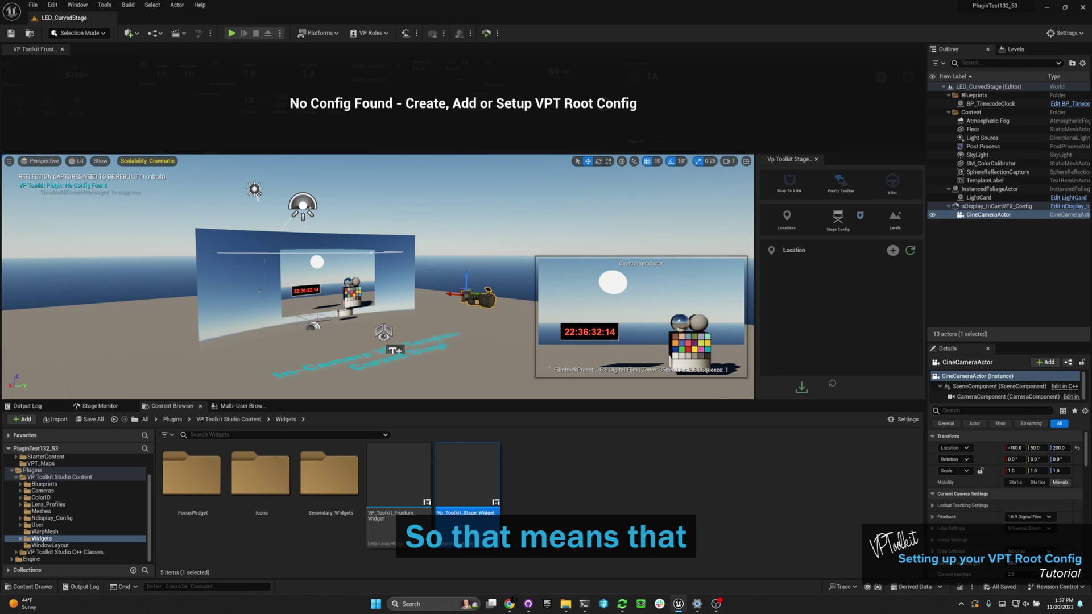
- Select the nDisplay_InCamVFX_Config actor and jump to its asset with Ctrl+B
{"action": "left_click", "coordinate": [391, 273]}
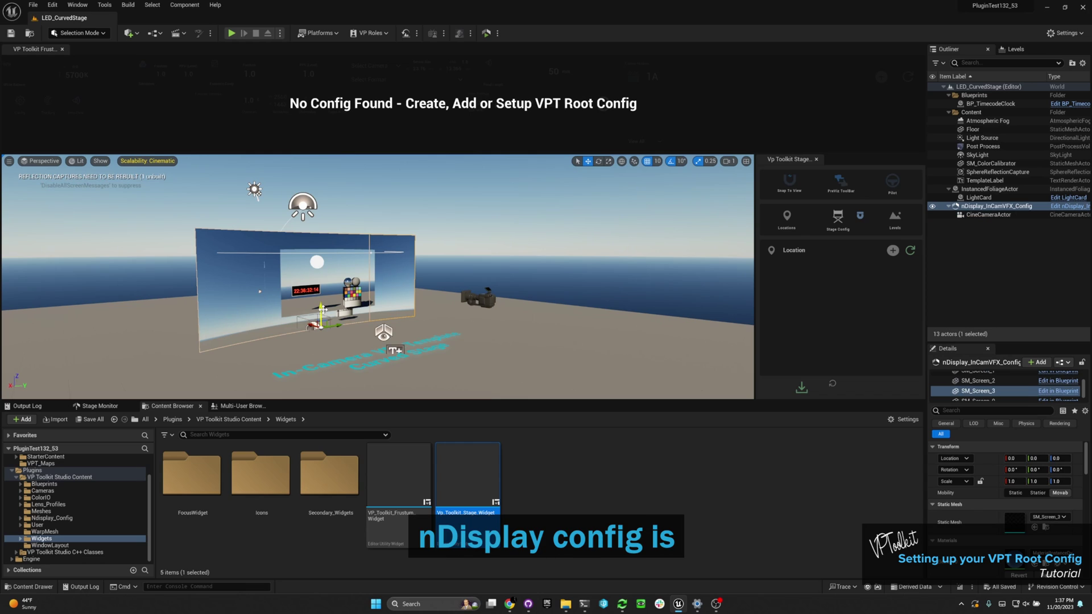
{"action": "left_click", "coordinate": [322, 308]}
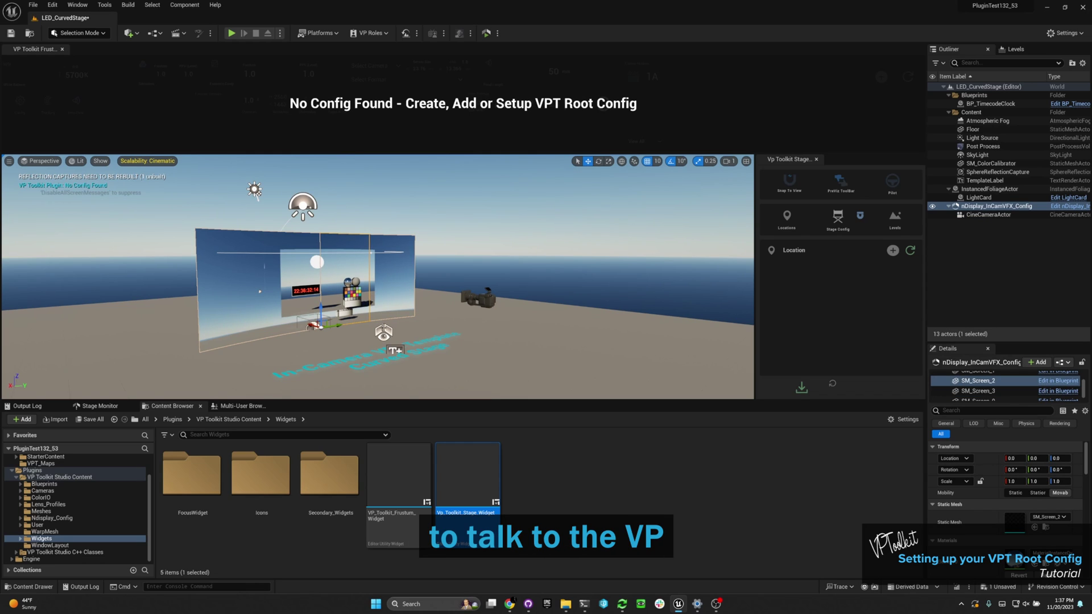
{"action": "key", "text": "ctrl+z"}
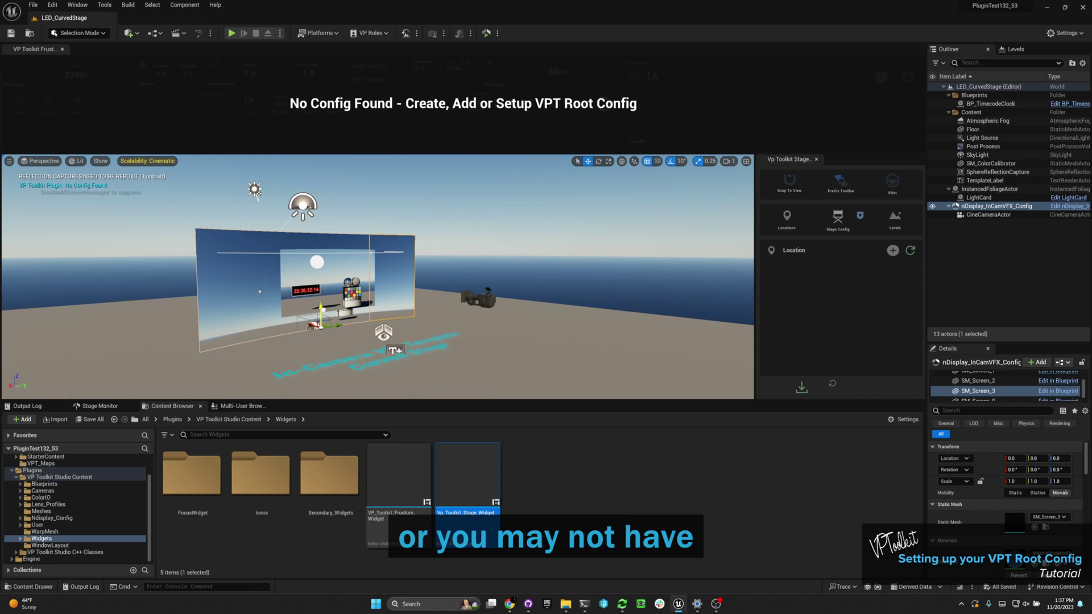
{"action": "key", "text": "ctrl+y"}
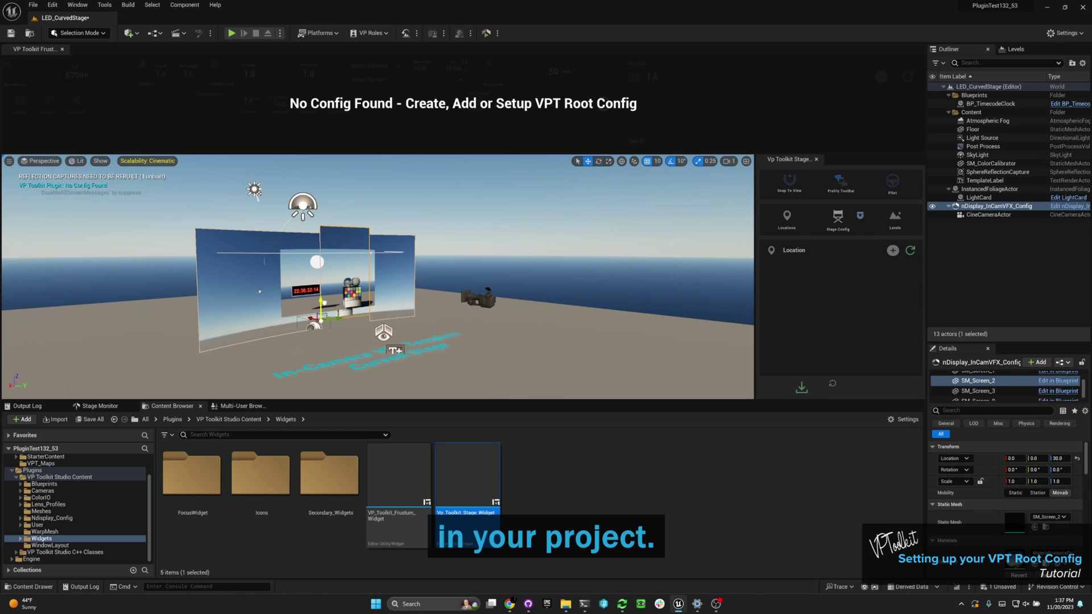
{"action": "left_click", "coordinate": [1001, 205]}
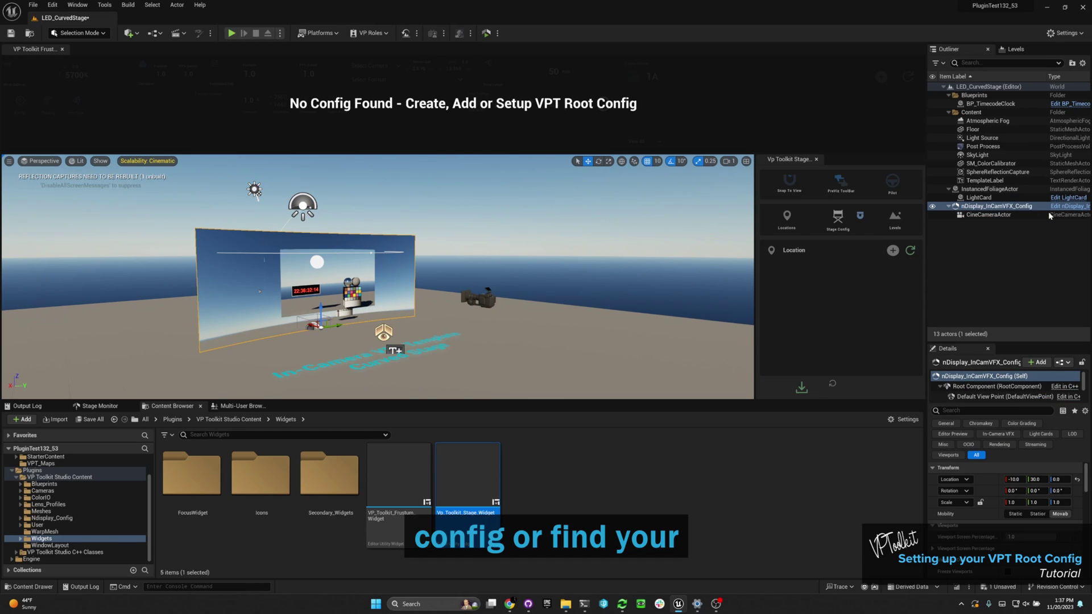
{"action": "key", "text": "ctrl+b"}
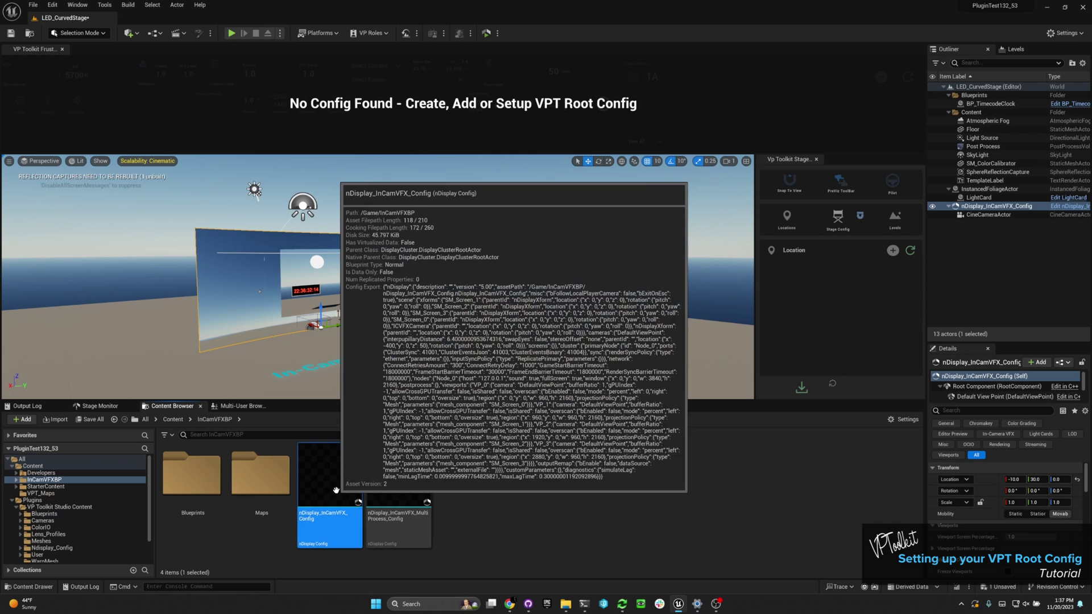
- In Class Settings, set nDisplay_InCamVFX_Config's parent to VPT_Root_Config, then compile and save
{"action": "double_click", "coordinate": [336, 490]}
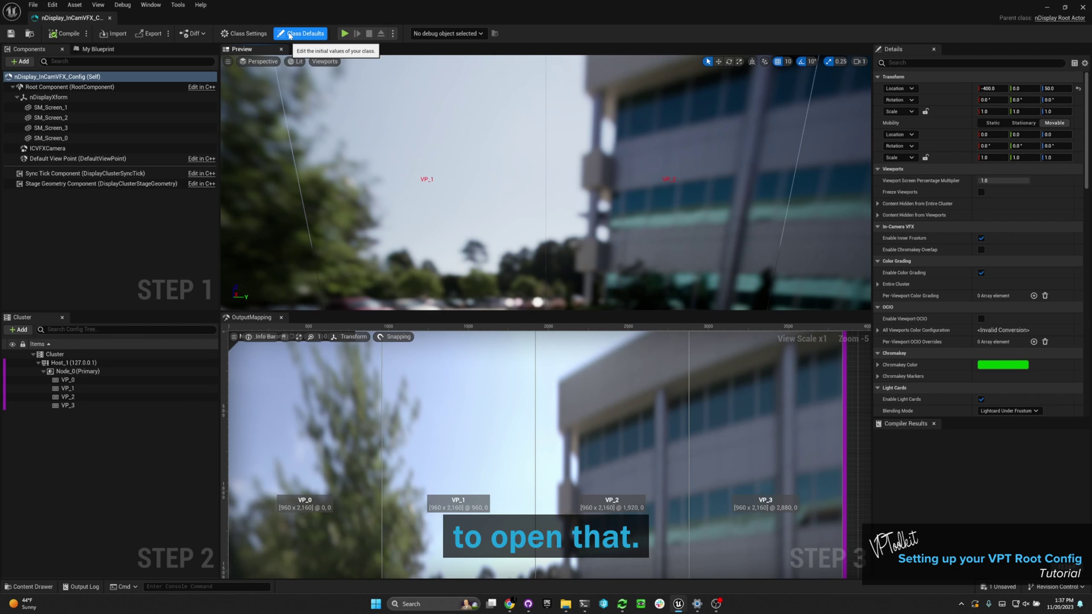
{"action": "left_click", "coordinate": [243, 34]}
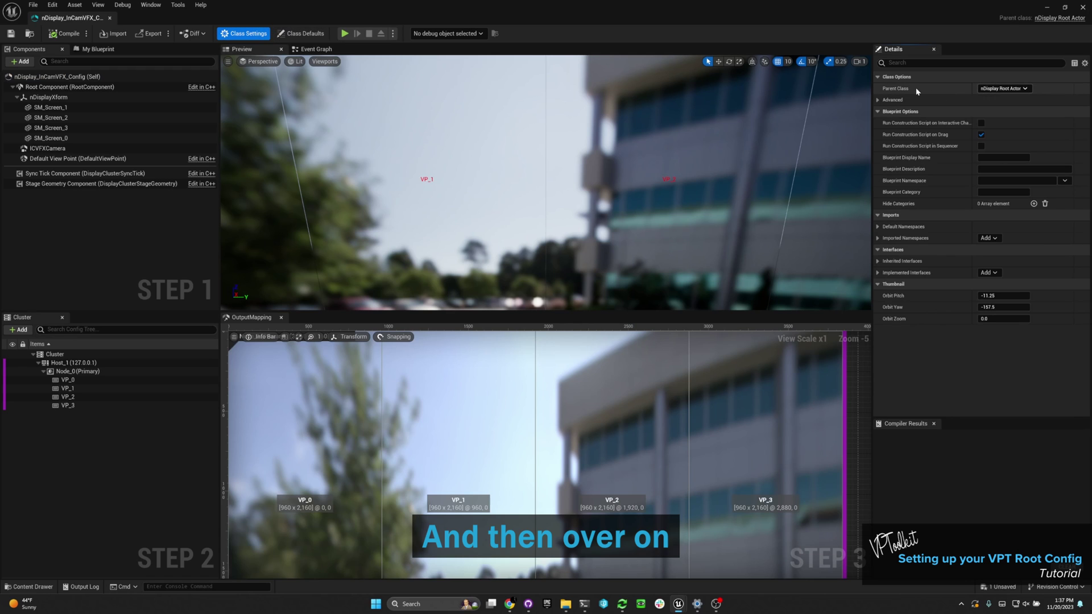
{"action": "left_click", "coordinate": [1025, 89]}
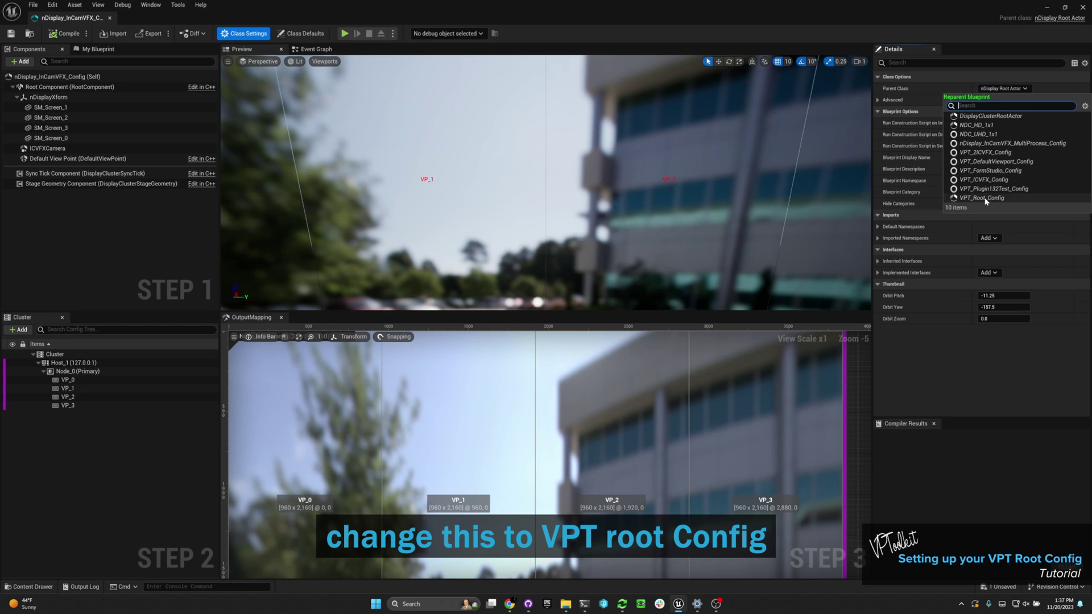
{"action": "left_click", "coordinate": [983, 198]}
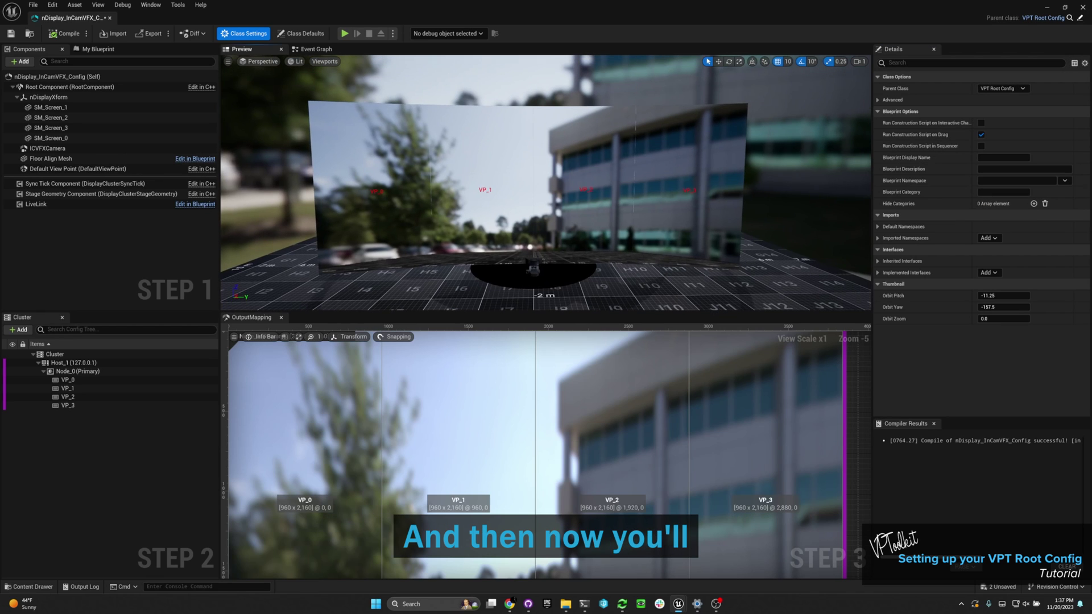
{"action": "left_click", "coordinate": [68, 159]}
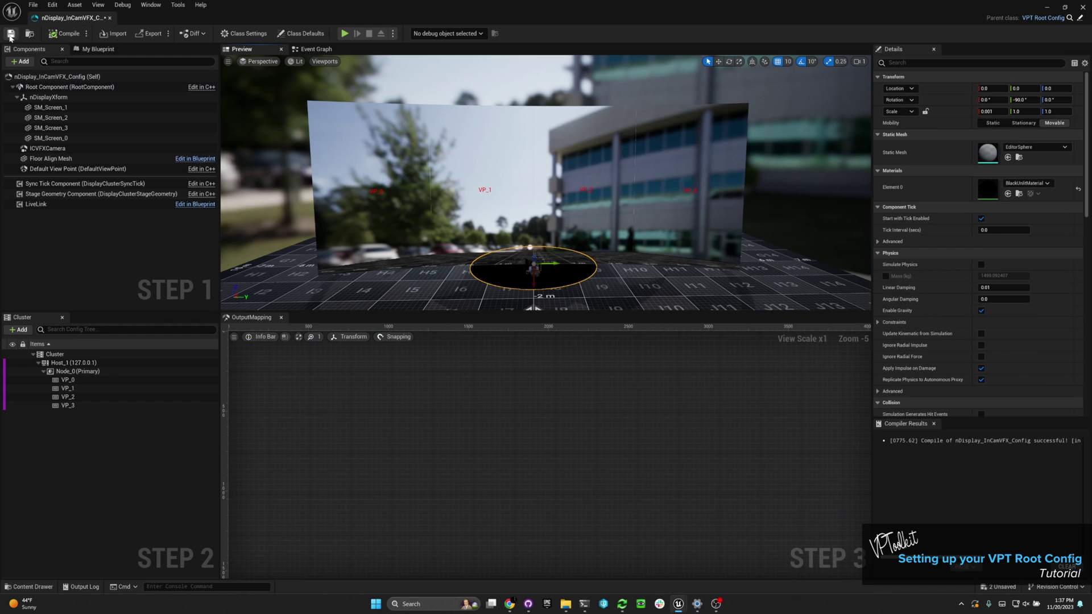
{"action": "left_click", "coordinate": [11, 33]}
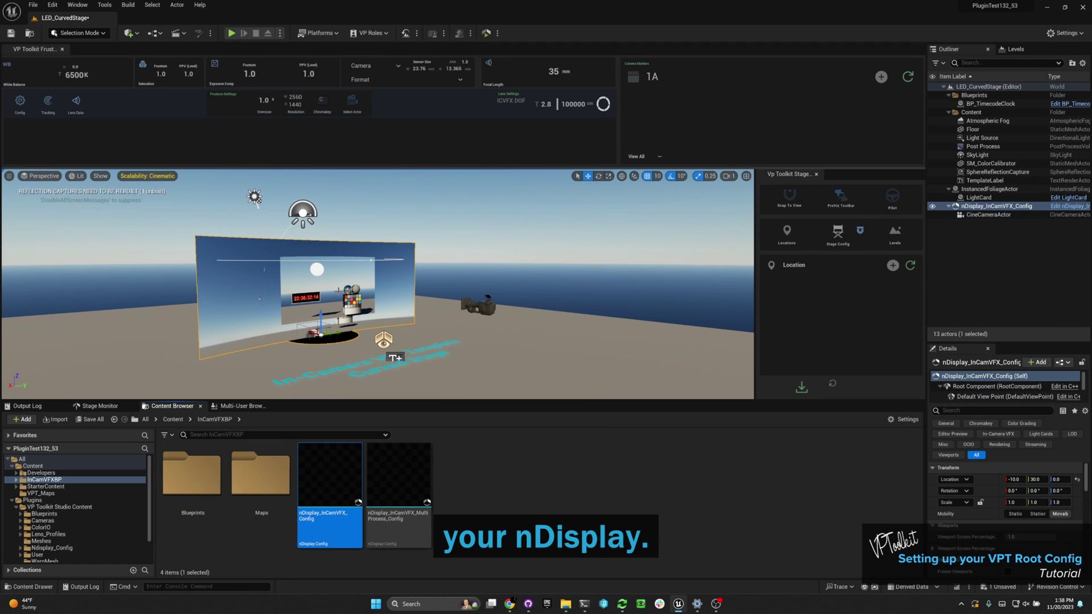
- Assign CineCameraActor in the frustum widget, then delete the nDisplay_InCamVFX_Config actor from the level
{"action": "left_click", "coordinate": [18, 102]}
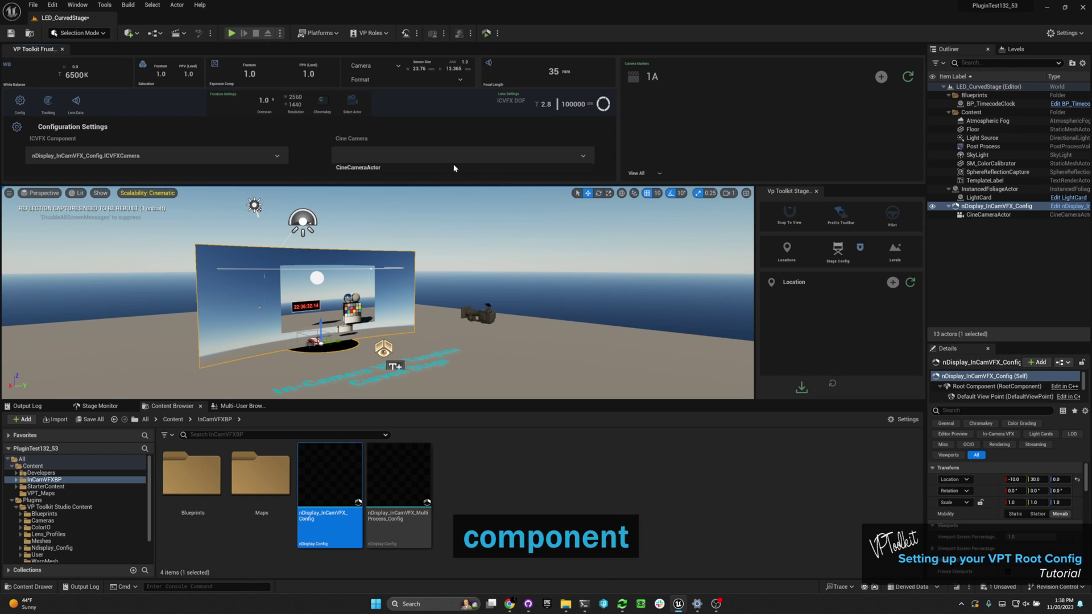
{"action": "left_click", "coordinate": [442, 168]}
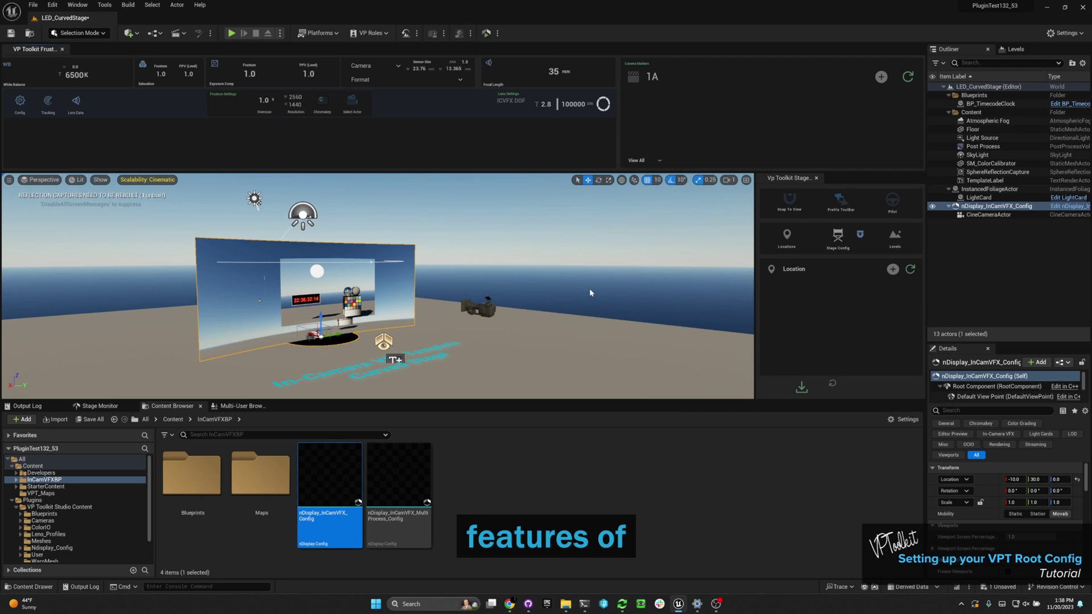
{"action": "left_click", "coordinate": [896, 235]}
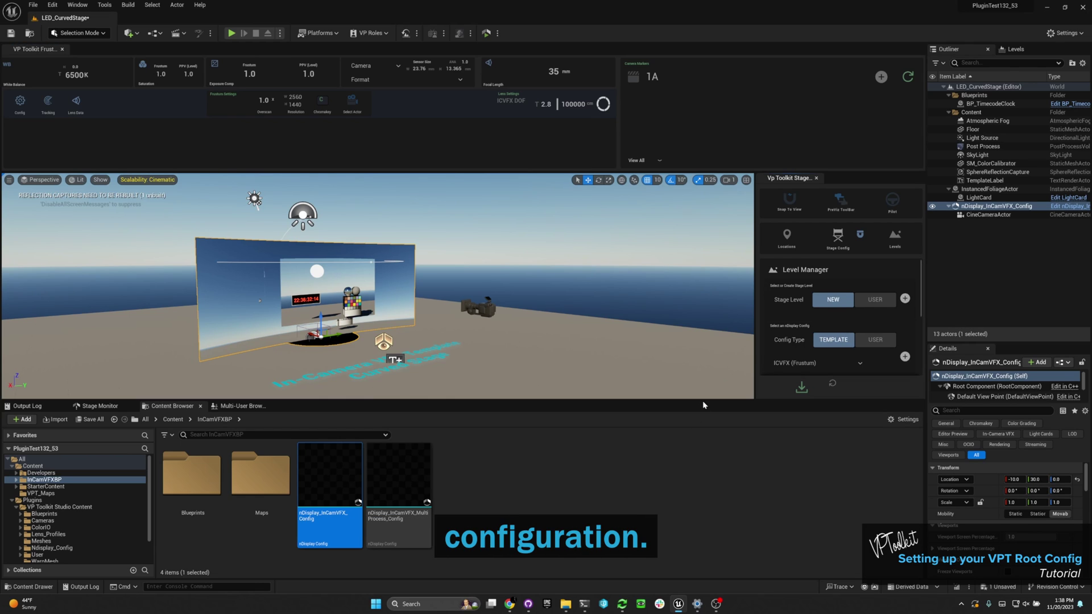
{"action": "left_click_drag", "start_coordinate": [702, 401], "coordinate": [702, 464]}
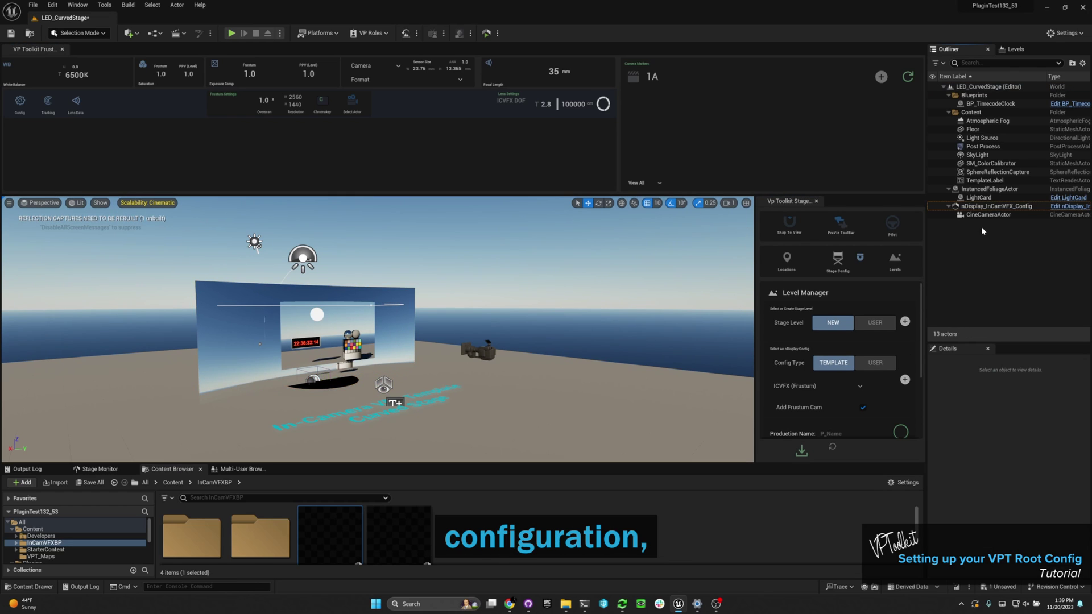
{"action": "key", "text": "Delete"}
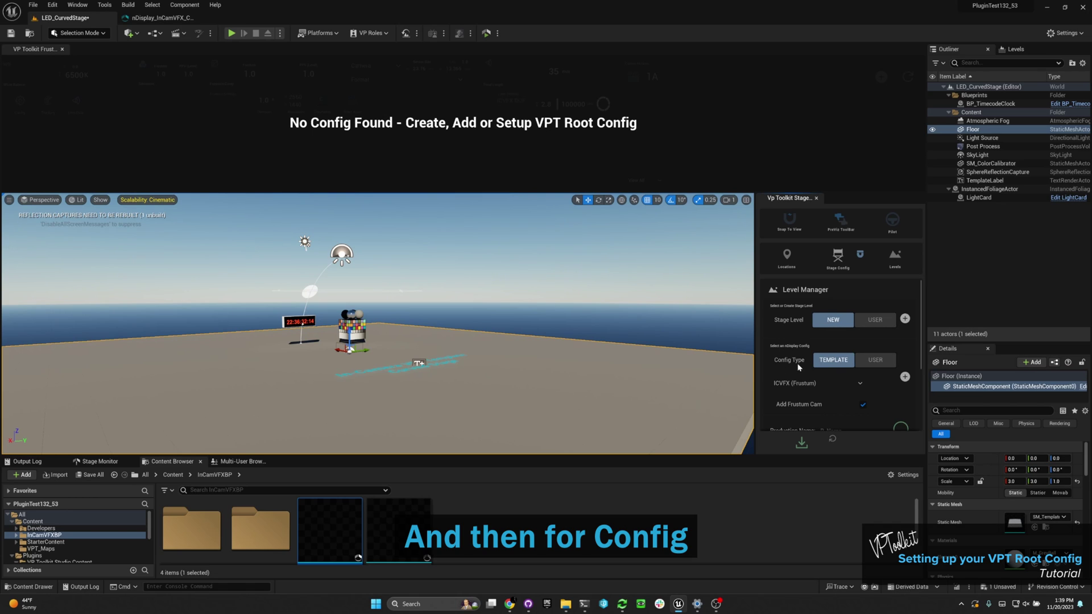
- Set the Level Manager's Config Type to USER with nDisplay_InCamVFX_Config as the config
{"action": "left_click", "coordinate": [875, 360]}
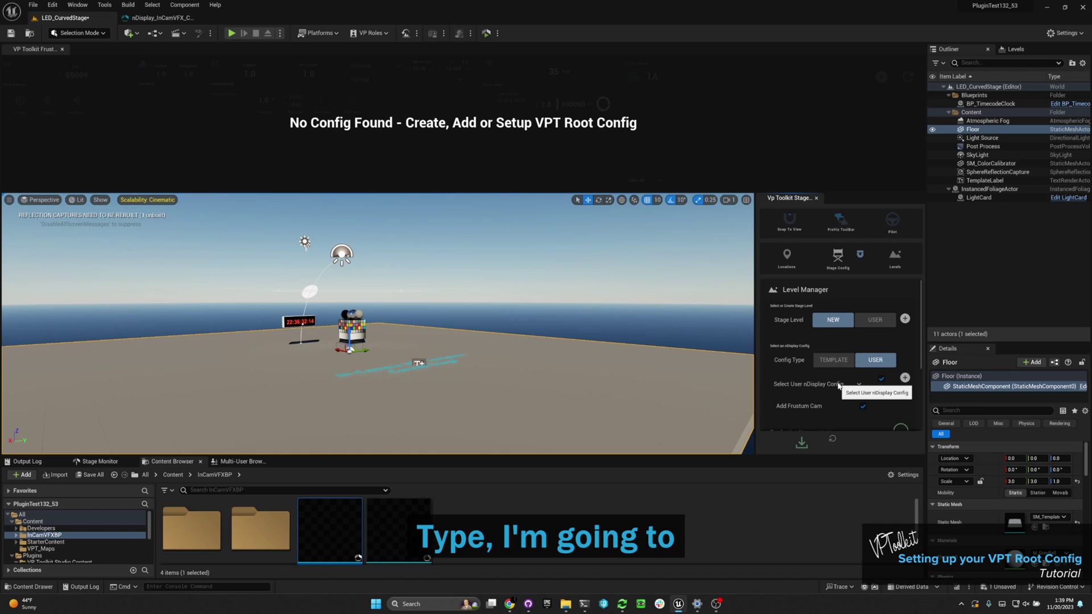
{"action": "left_click", "coordinate": [859, 385]}
{"action": "left_click", "coordinate": [840, 393]}
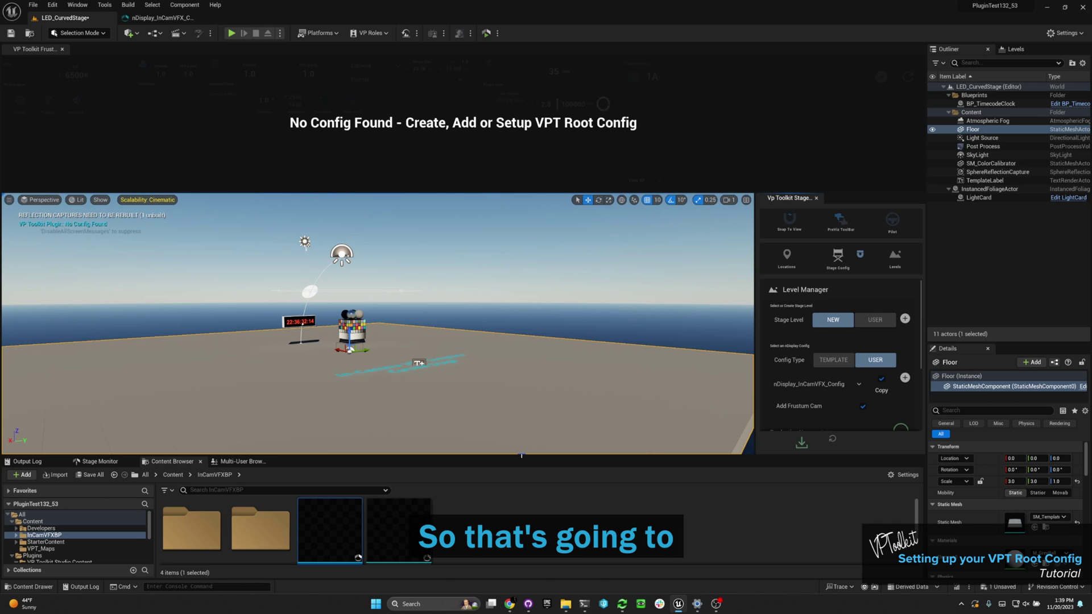
{"action": "left_click_drag", "start_coordinate": [520, 455], "coordinate": [520, 417]}
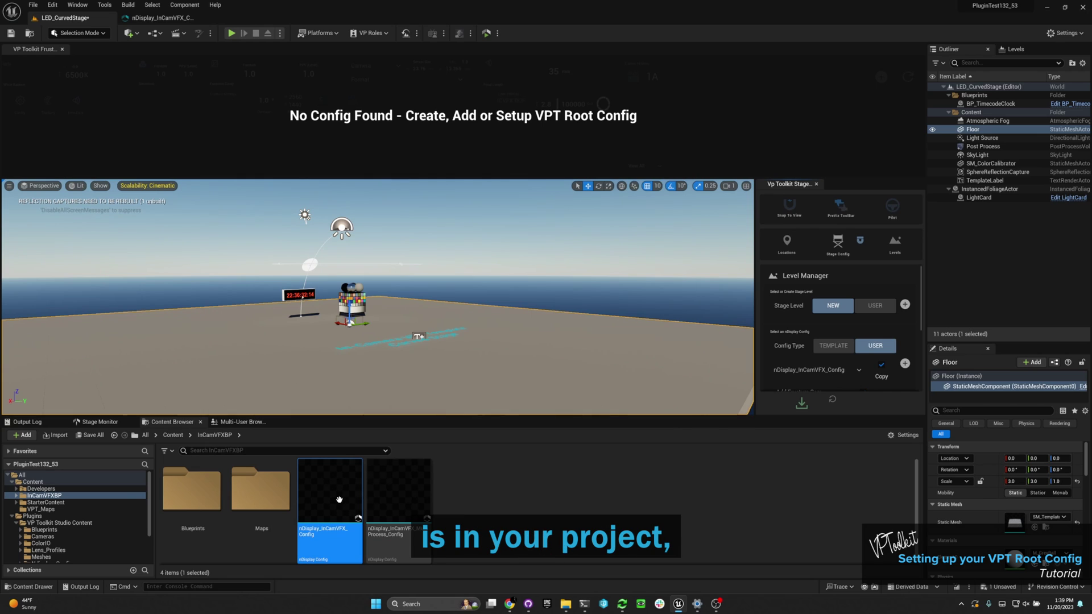
{"action": "scroll", "coordinate": [63, 546], "scroll_direction": "down", "scroll_amount": 1}
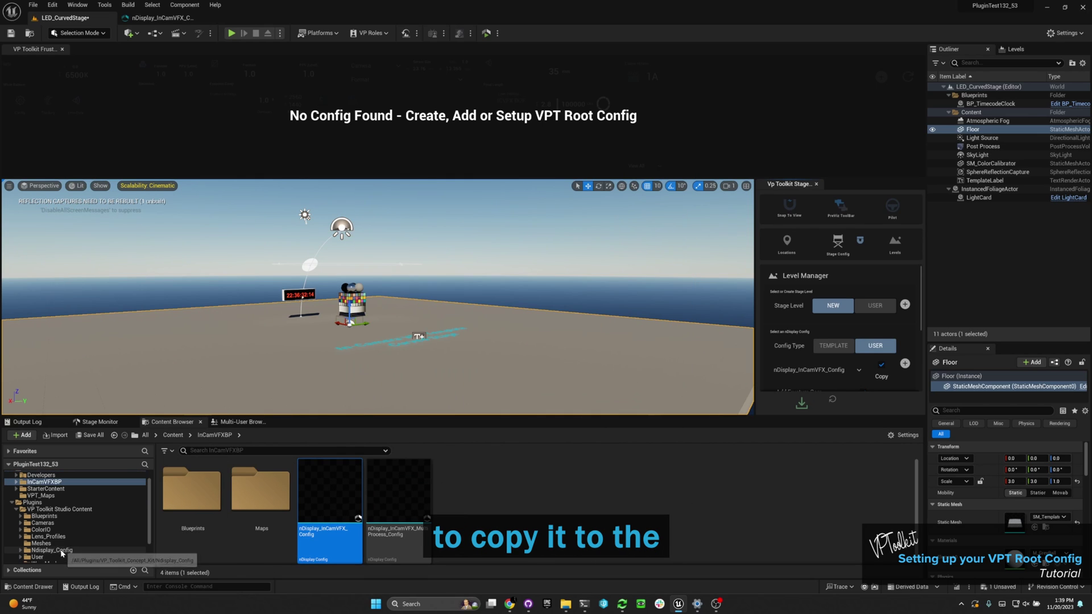
{"action": "left_click", "coordinate": [65, 557]}
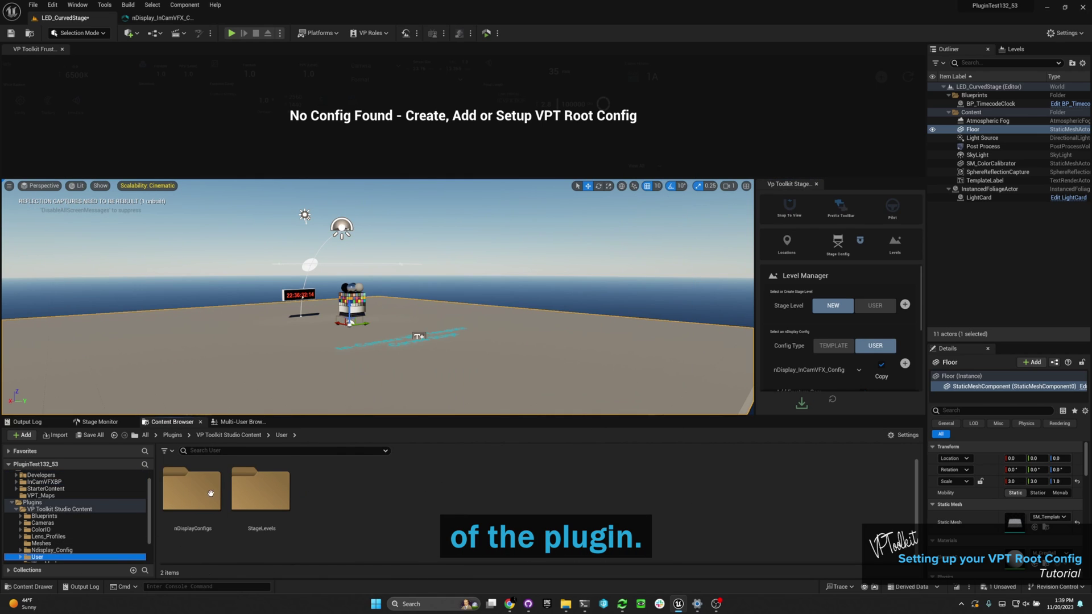
{"action": "scroll", "coordinate": [837, 346], "scroll_direction": "down", "scroll_amount": 2}
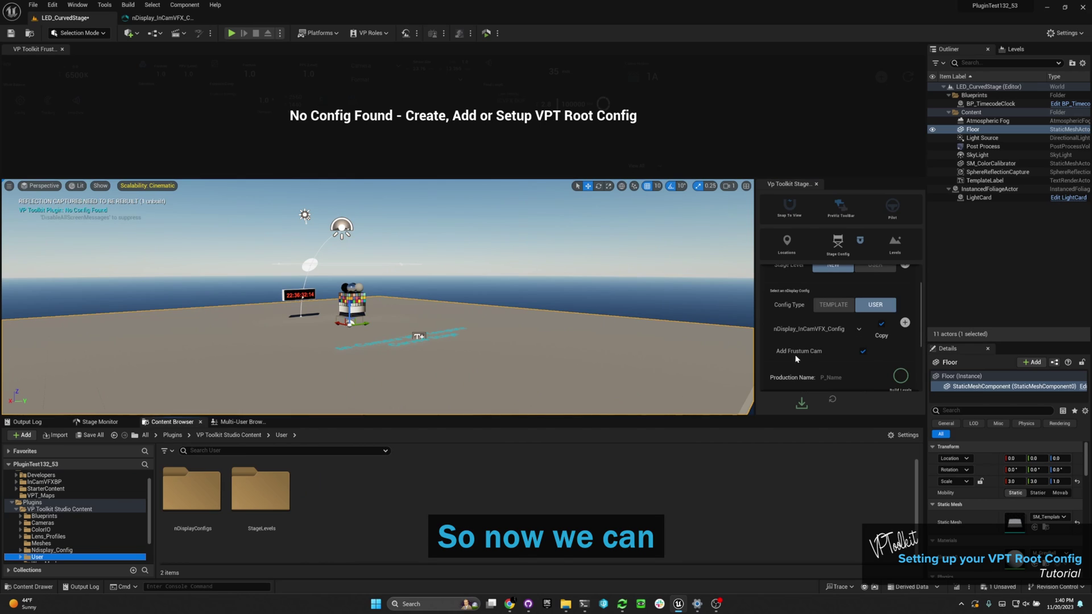
- Tick Add Frustum Cam and enter 'Setup' as the Production Name
{"action": "left_click", "coordinate": [863, 352]}
{"action": "scroll", "coordinate": [863, 352], "scroll_direction": "down", "scroll_amount": 1}
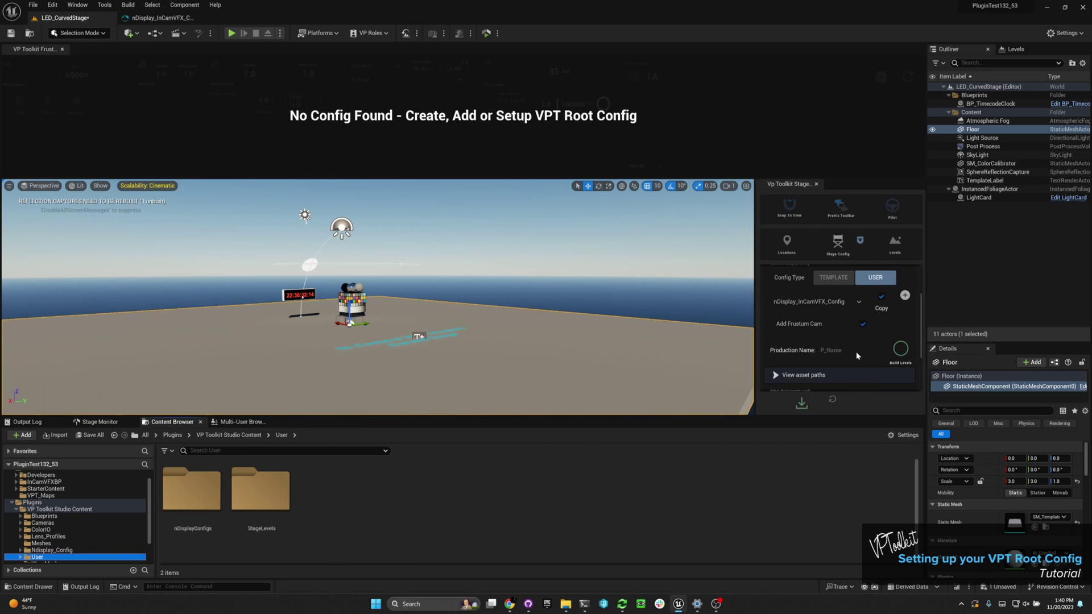
{"action": "left_click", "coordinate": [826, 350]}
{"action": "type", "text": "Setup"}
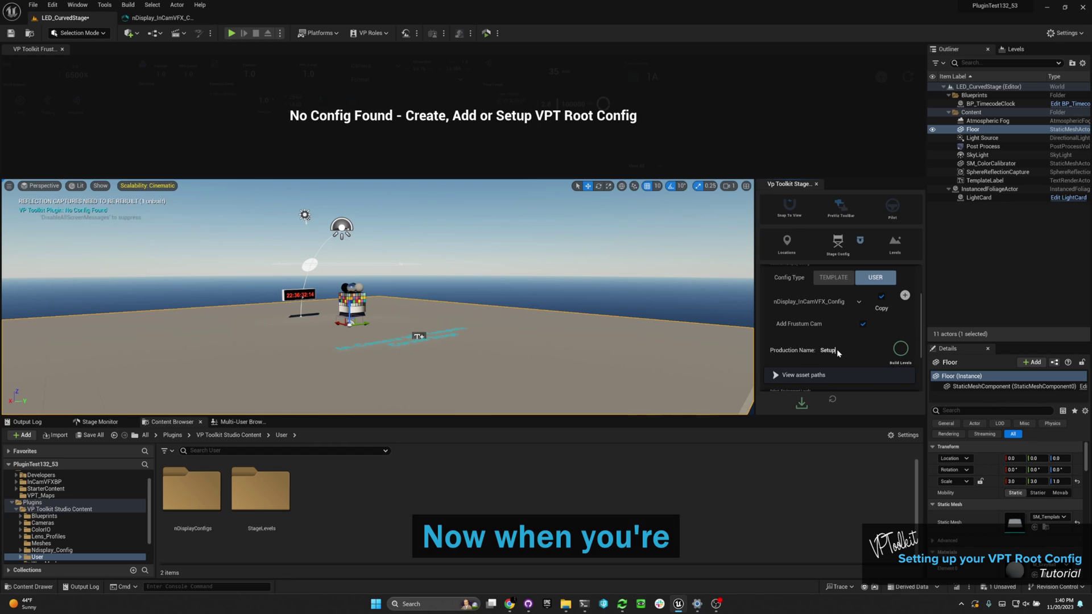
- Build the level structure for the Setup production, creating the VPT_Setup_P level
{"action": "double_click", "coordinate": [834, 351]}
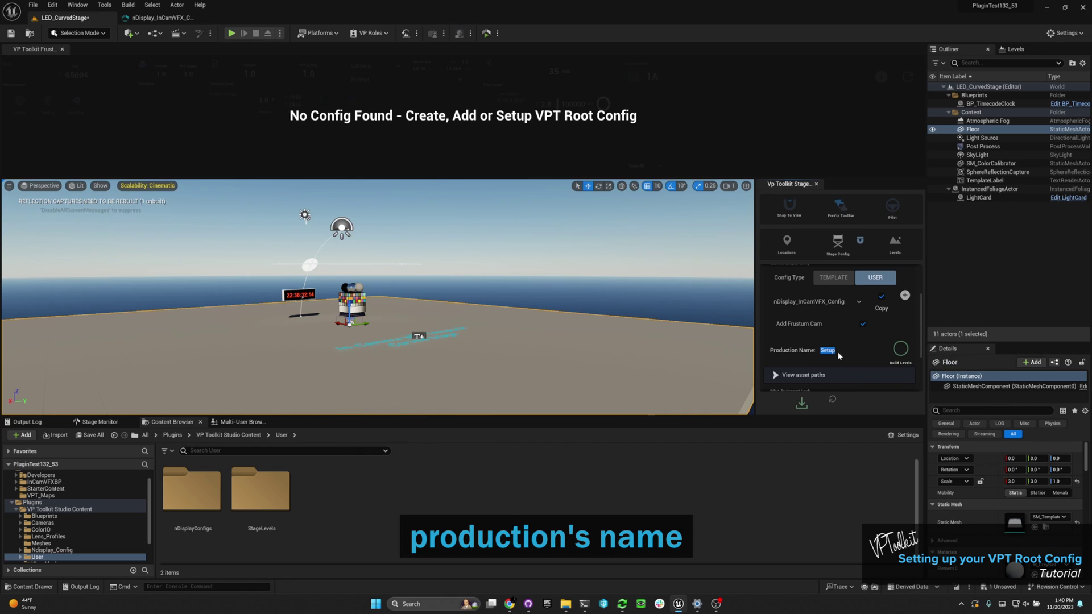
{"action": "left_click", "coordinate": [839, 357]}
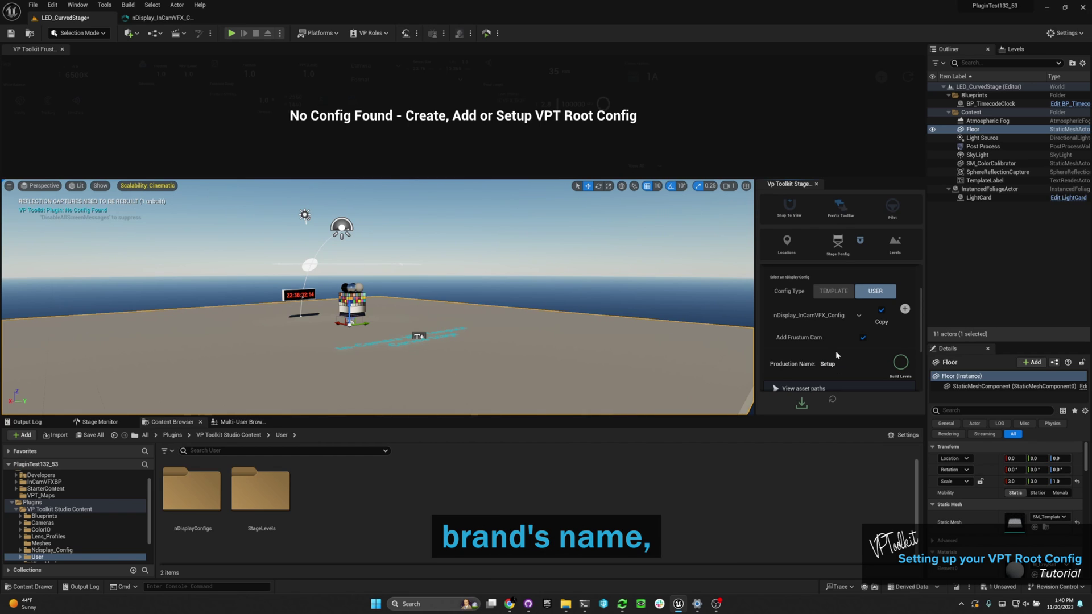
{"action": "scroll", "coordinate": [844, 356], "scroll_direction": "down", "scroll_amount": 1}
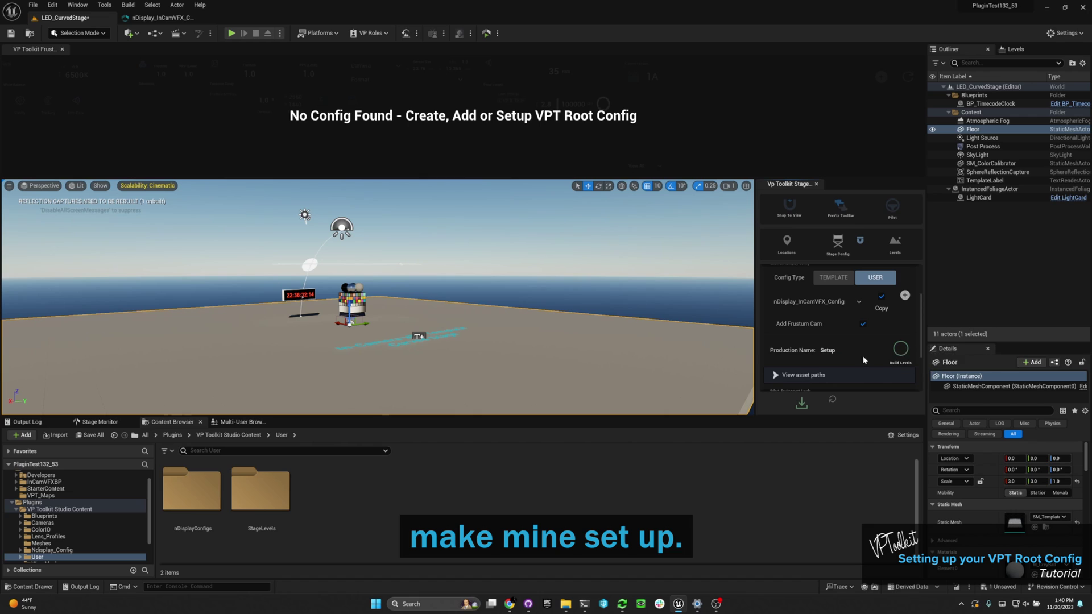
{"action": "left_click", "coordinate": [900, 352]}
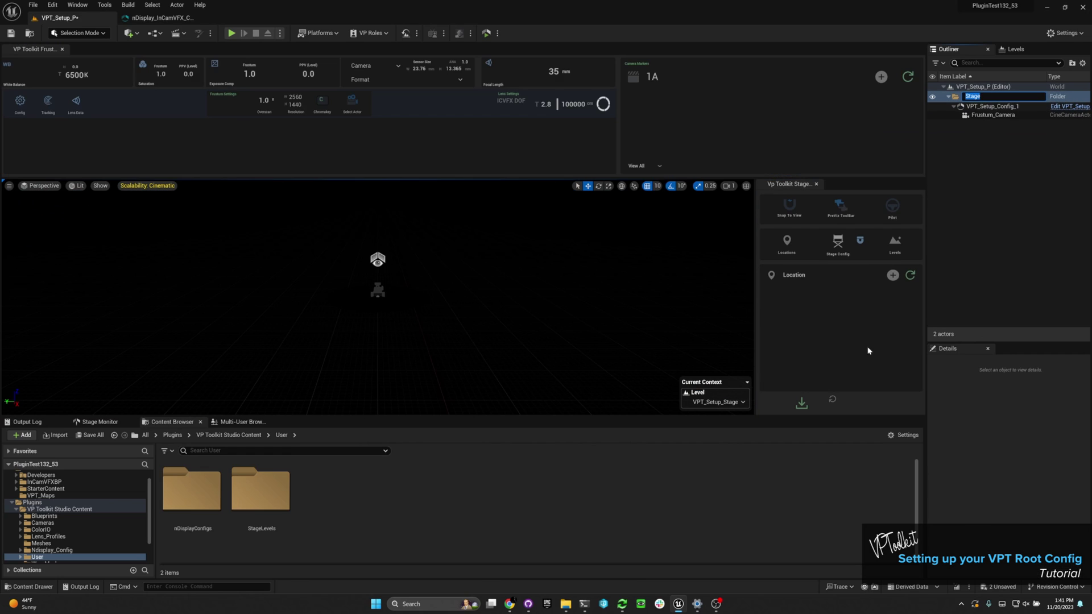
- Add LED_CurvedStage from Environment Levels to the current world, then select VPT_Setup_Config_1
{"action": "left_click", "coordinate": [893, 244]}
{"action": "scroll", "coordinate": [812, 333], "scroll_direction": "down", "scroll_amount": 3}
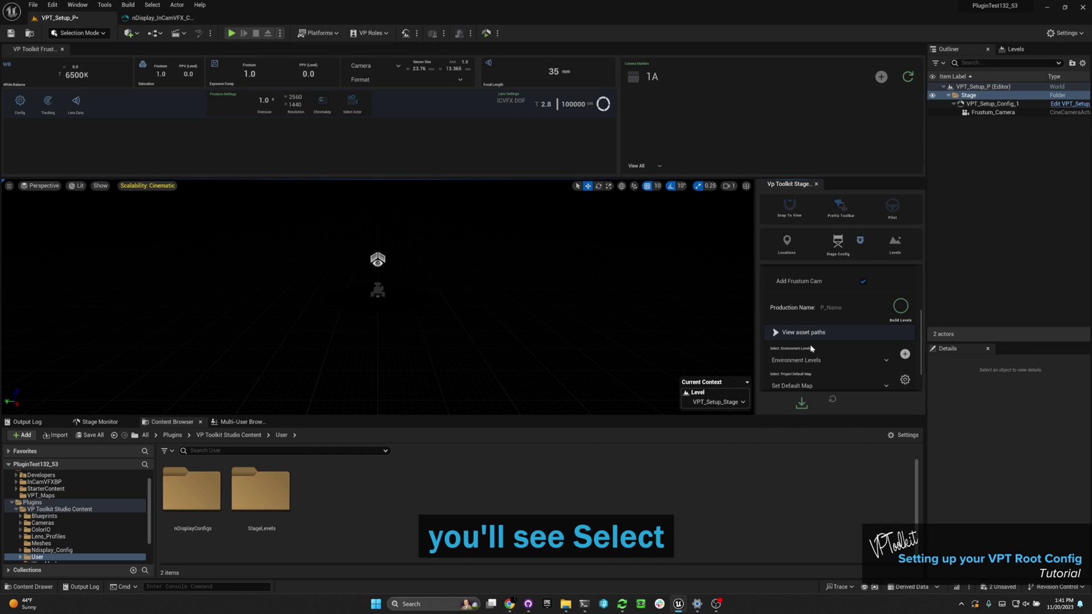
{"action": "left_click", "coordinate": [872, 362]}
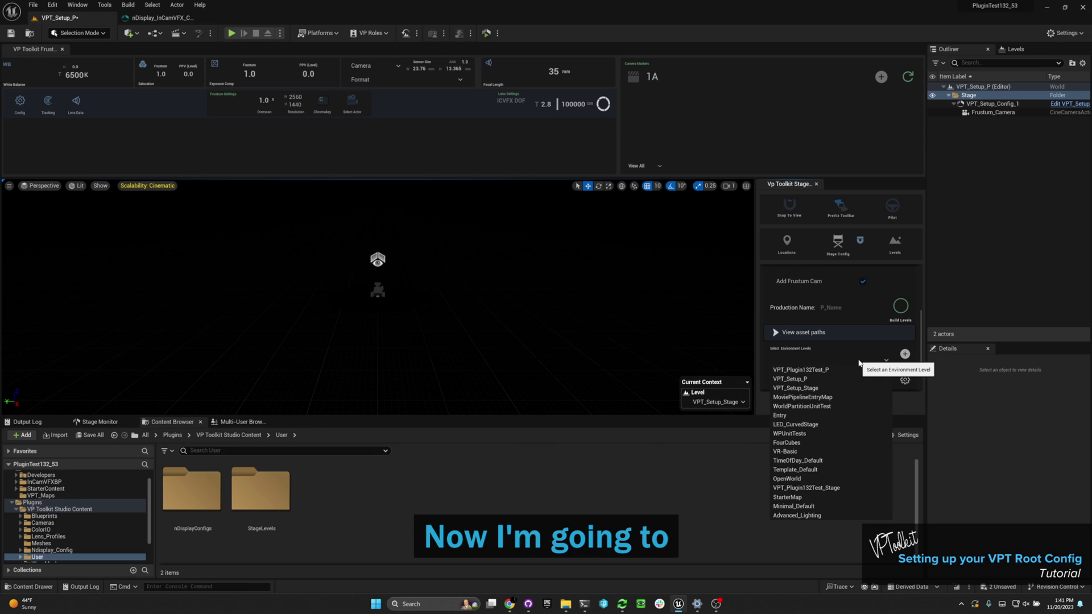
{"action": "left_click", "coordinate": [802, 425]}
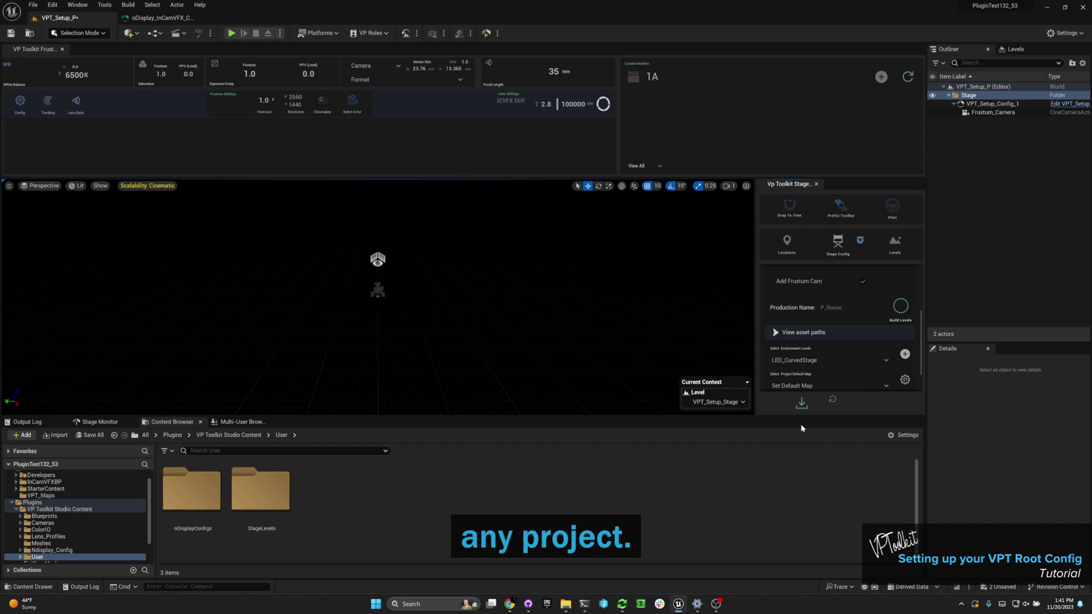
{"action": "left_click", "coordinate": [905, 354]}
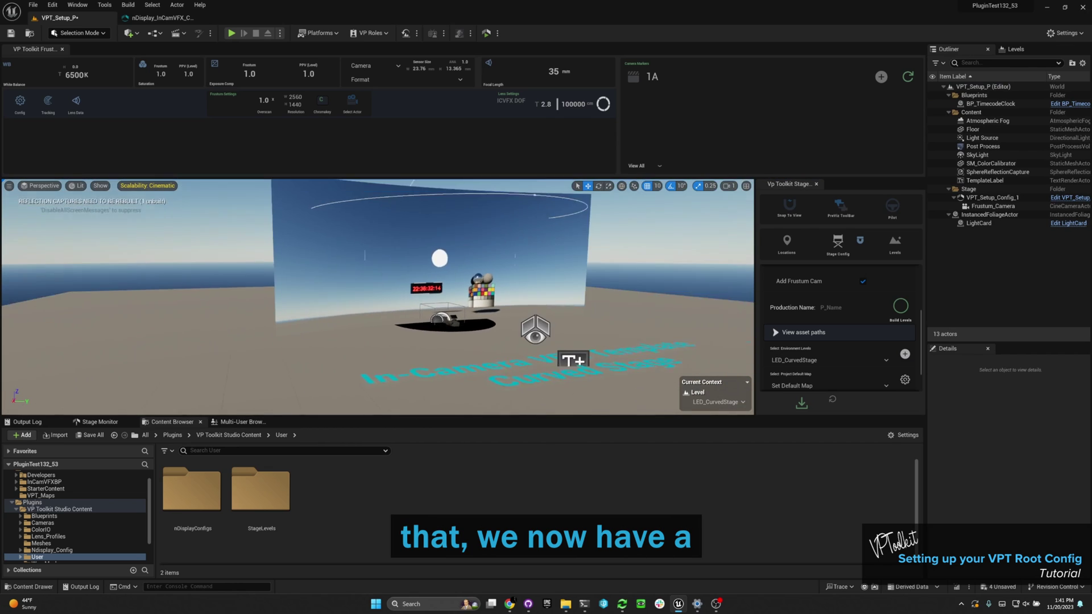
{"action": "left_click", "coordinate": [993, 197]}
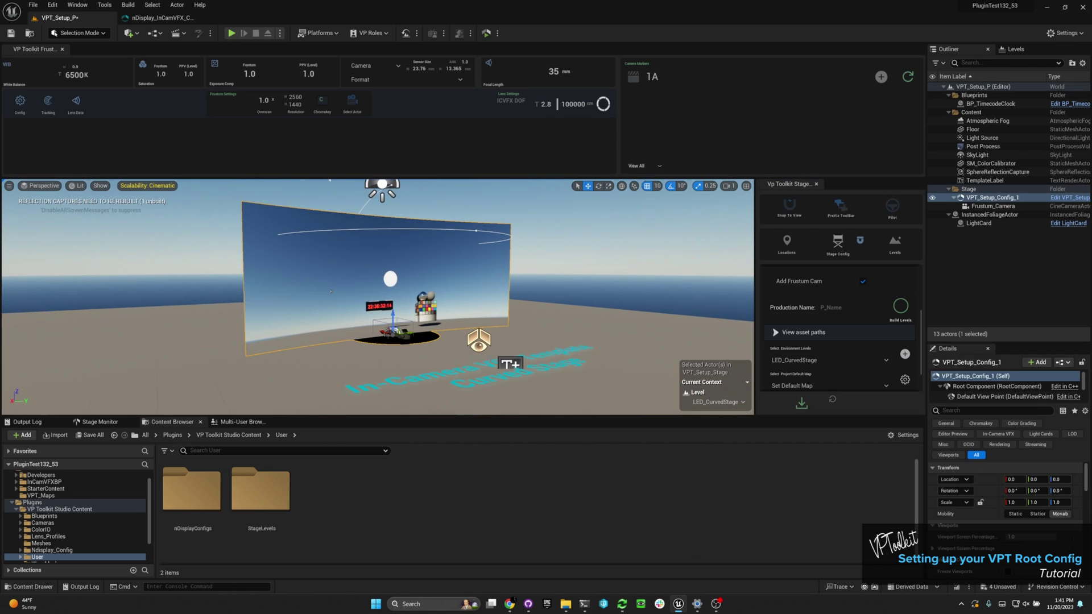
- Select Frustum_Camera, then open User > nDisplayConfigs and select the VPT_Setup_Config_1 asset
{"action": "left_click", "coordinate": [985, 207]}
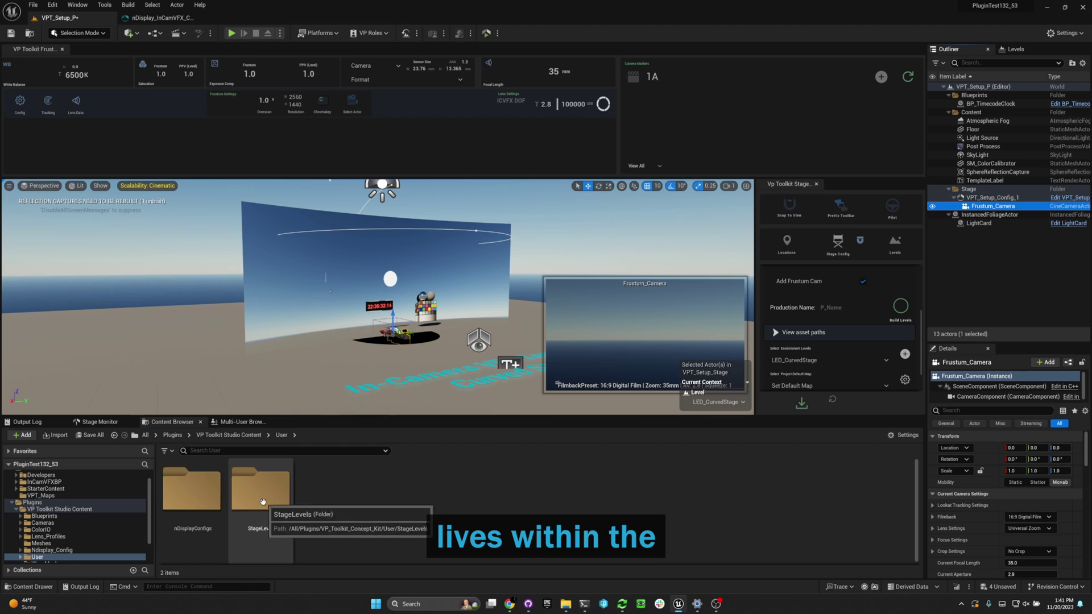
{"action": "double_click", "coordinate": [201, 496]}
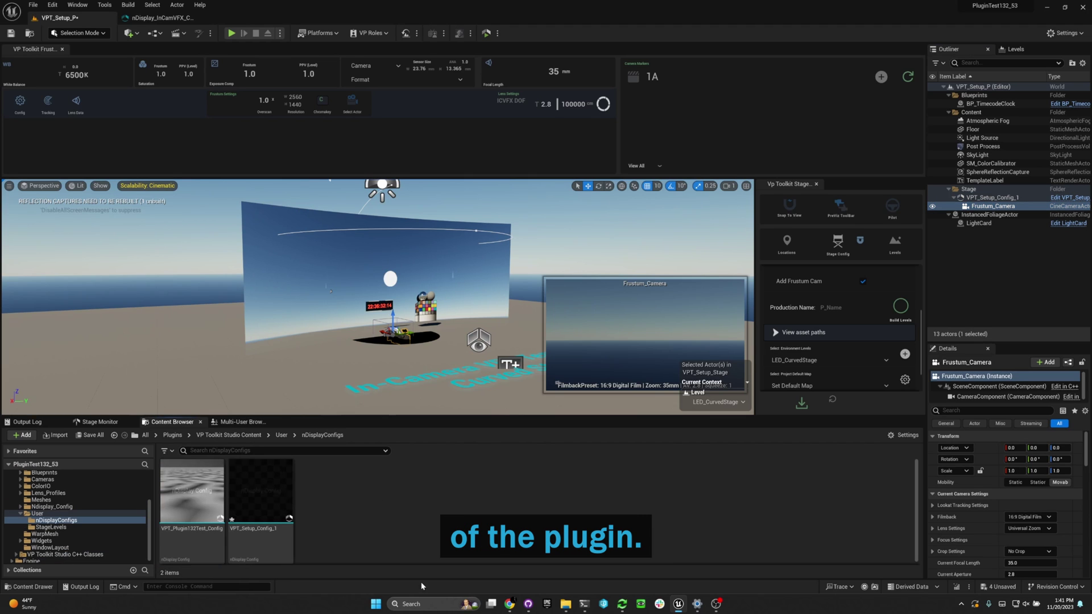
{"action": "left_click", "coordinate": [262, 493]}
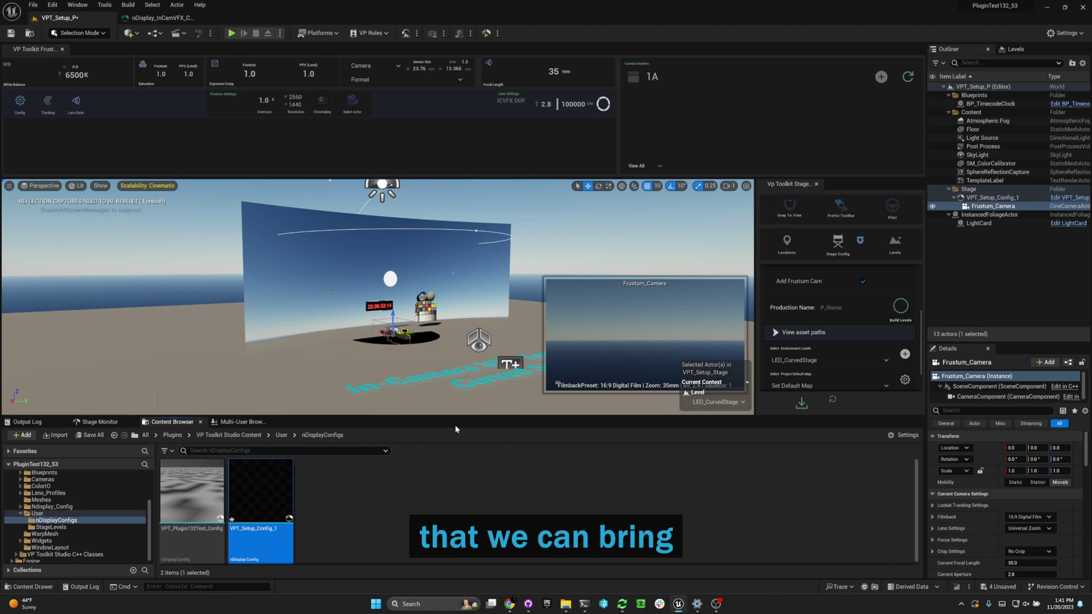
{"action": "left_click_drag", "start_coordinate": [459, 418], "coordinate": [465, 469]}
{"action": "key", "text": "Down"}
{"action": "key", "text": "Right"}
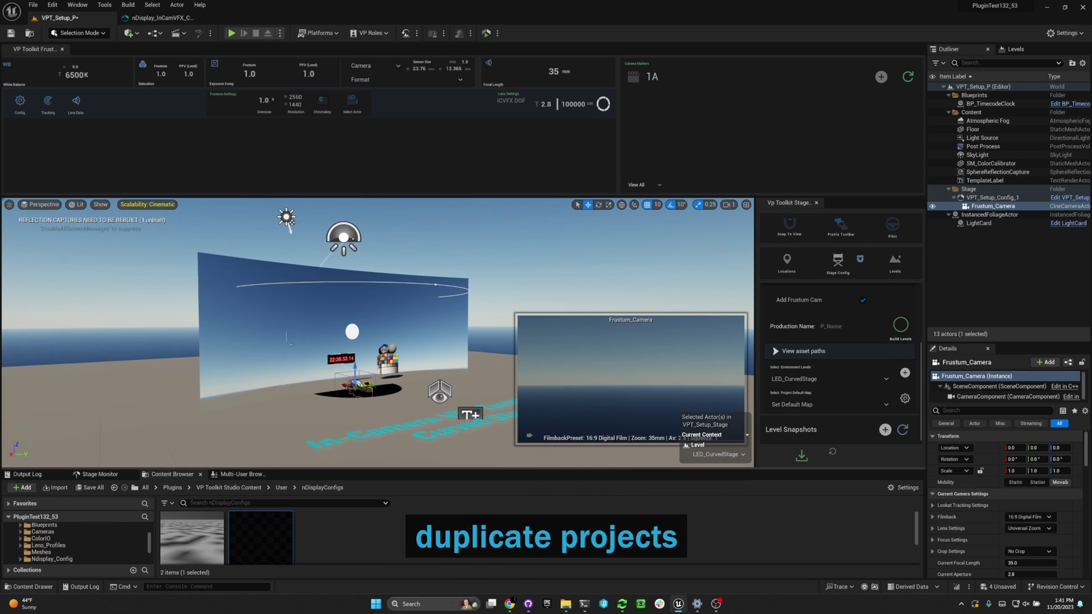